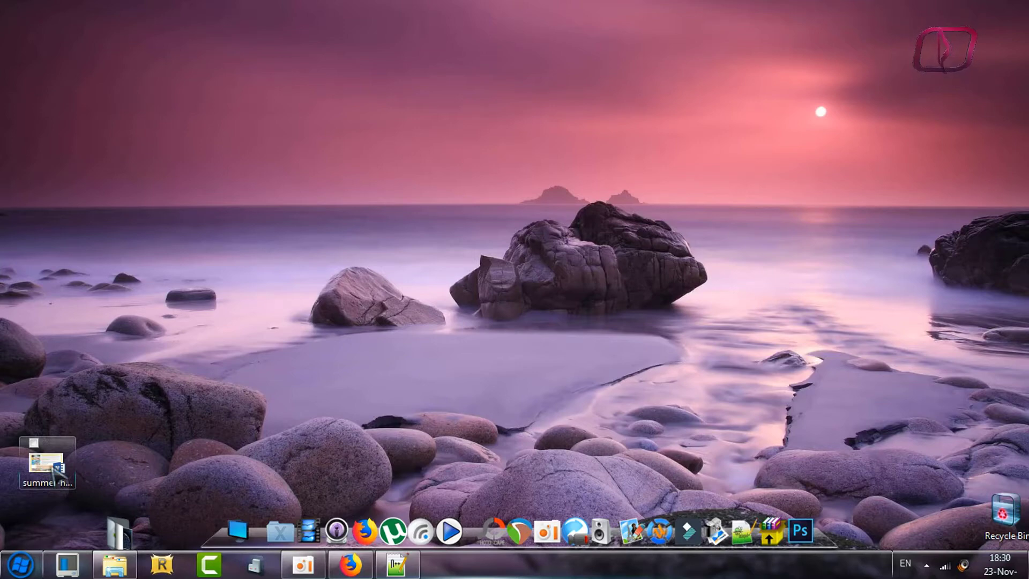
- Drag summer-holiday-tips-reading-comprehension-exercises.docx from the bottom-left to the top-left corner of the desktop
{"action": "left_click_drag", "start_coordinate": [58, 467], "coordinate": [65, 39]}
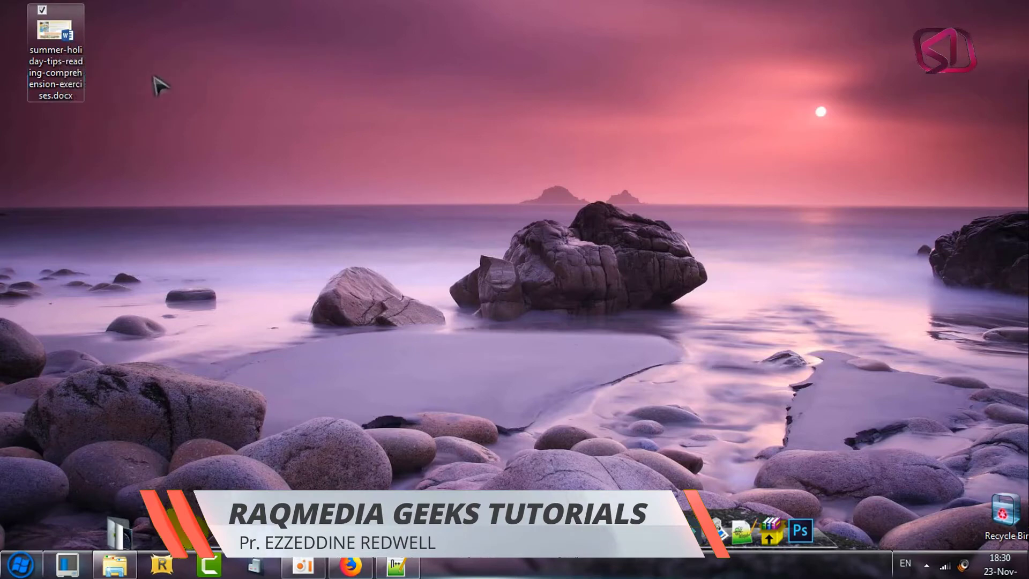
- Open the summer-holiday .docx in Word, leave Protected View, and scroll through the page
{"action": "double_click", "coordinate": [67, 32]}
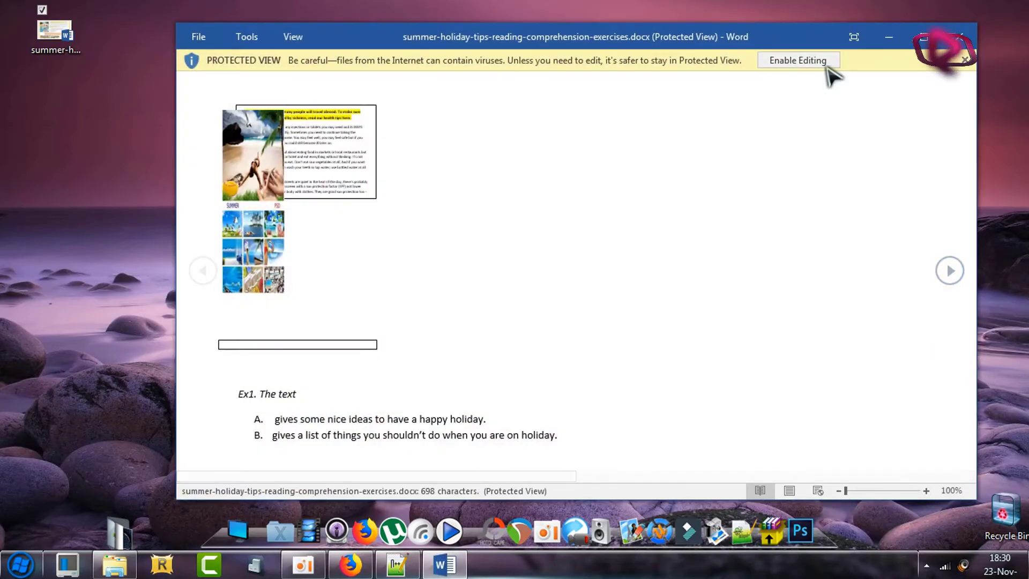
{"action": "left_click", "coordinate": [822, 63]}
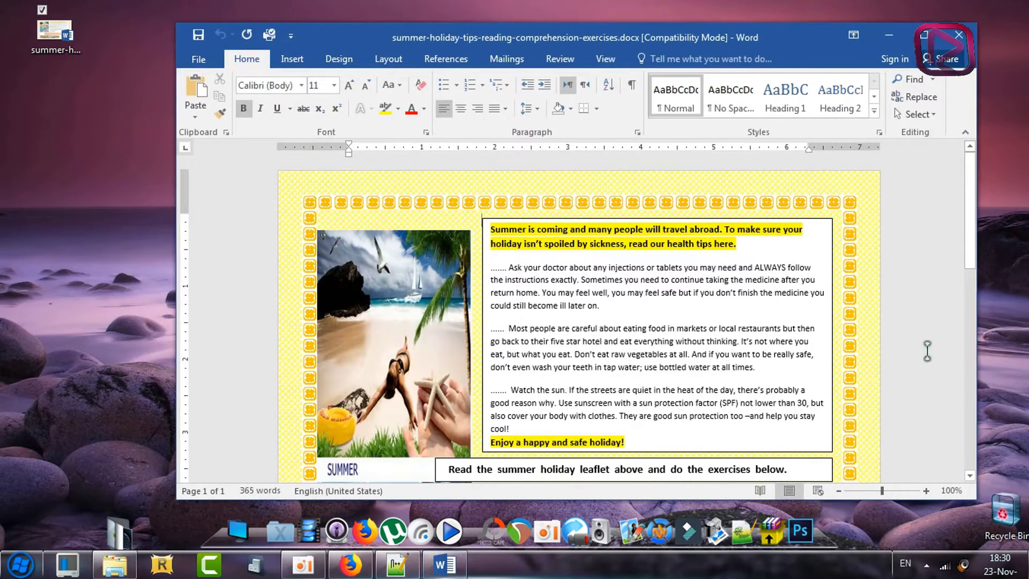
{"action": "scroll", "coordinate": [924, 386], "scroll_direction": "down", "scroll_amount": 15}
{"action": "scroll", "coordinate": [924, 385], "scroll_direction": "down", "scroll_amount": 4}
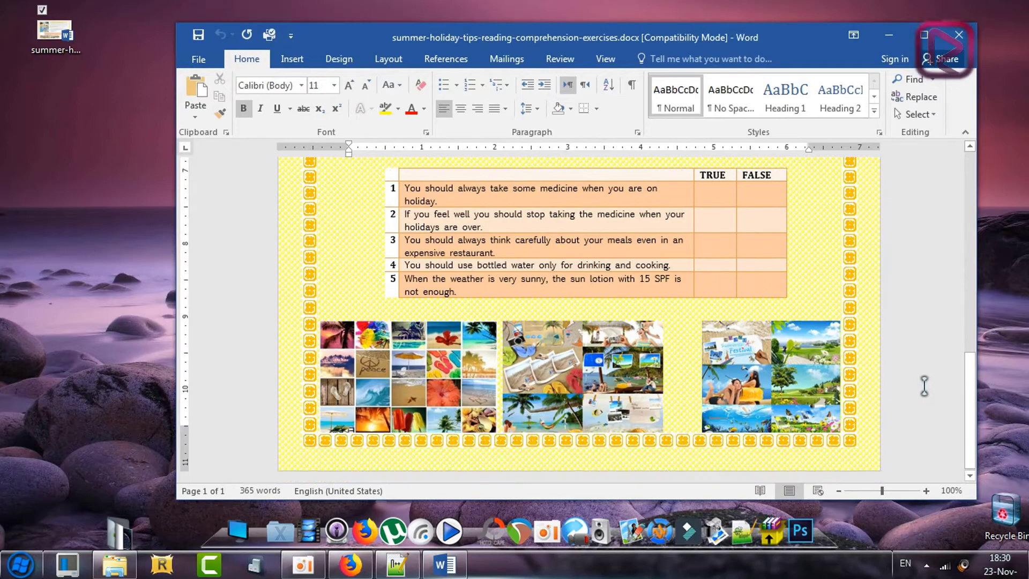
{"action": "scroll", "coordinate": [924, 386], "scroll_direction": "up", "scroll_amount": 10}
{"action": "scroll", "coordinate": [924, 385], "scroll_direction": "up", "scroll_amount": 9}
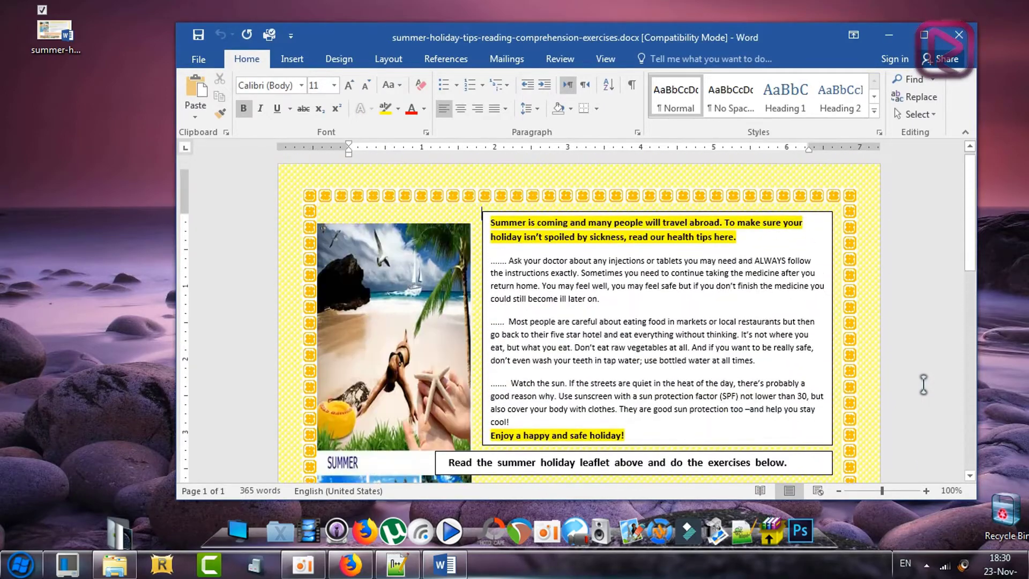
{"action": "scroll", "coordinate": [925, 383], "scroll_direction": "down", "scroll_amount": 12}
{"action": "scroll", "coordinate": [925, 381], "scroll_direction": "down", "scroll_amount": 7}
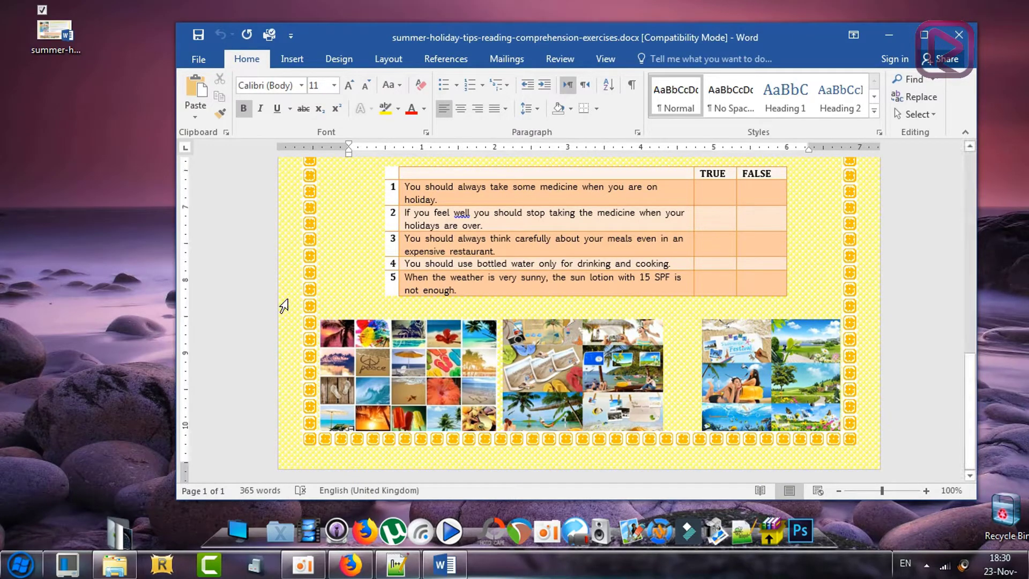
- Review the leaflet, exercises and True/False table, clicking into and out of the leaflet text box
{"action": "scroll", "coordinate": [889, 270], "scroll_direction": "up", "scroll_amount": 10}
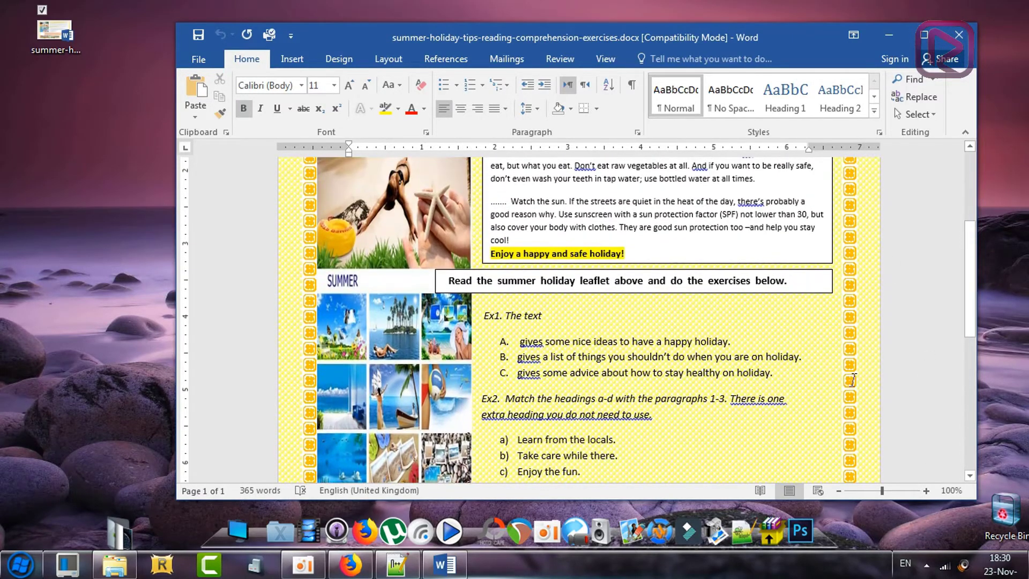
{"action": "scroll", "coordinate": [705, 436], "scroll_direction": "up", "scroll_amount": 5}
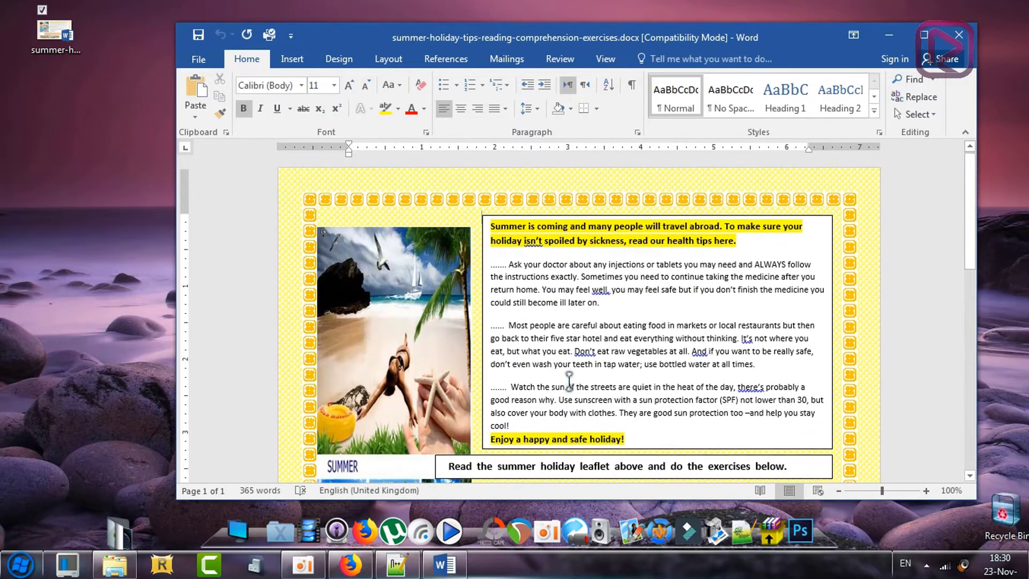
{"action": "scroll", "coordinate": [738, 386], "scroll_direction": "down", "scroll_amount": 5}
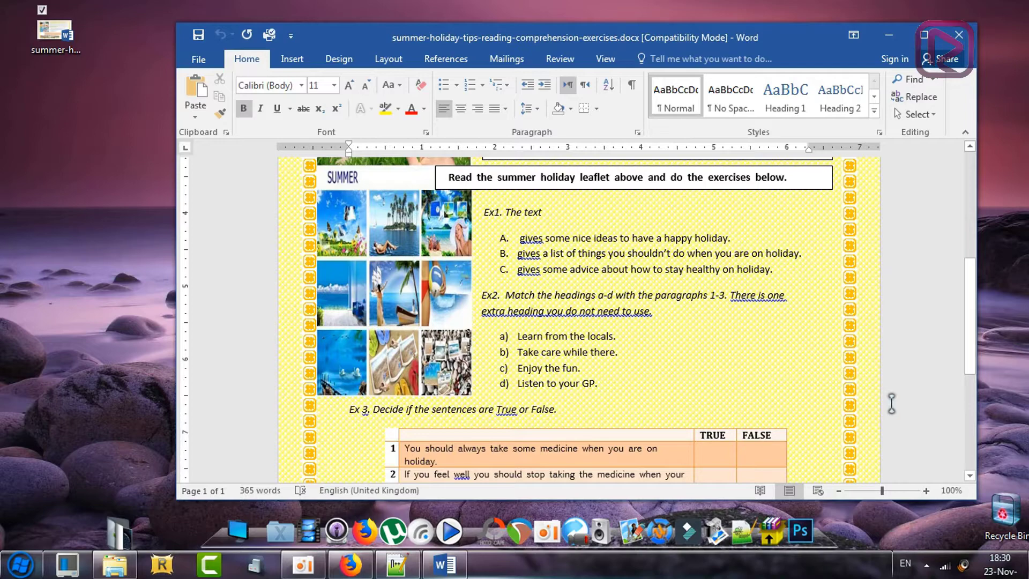
{"action": "scroll", "coordinate": [800, 415], "scroll_direction": "down", "scroll_amount": 5}
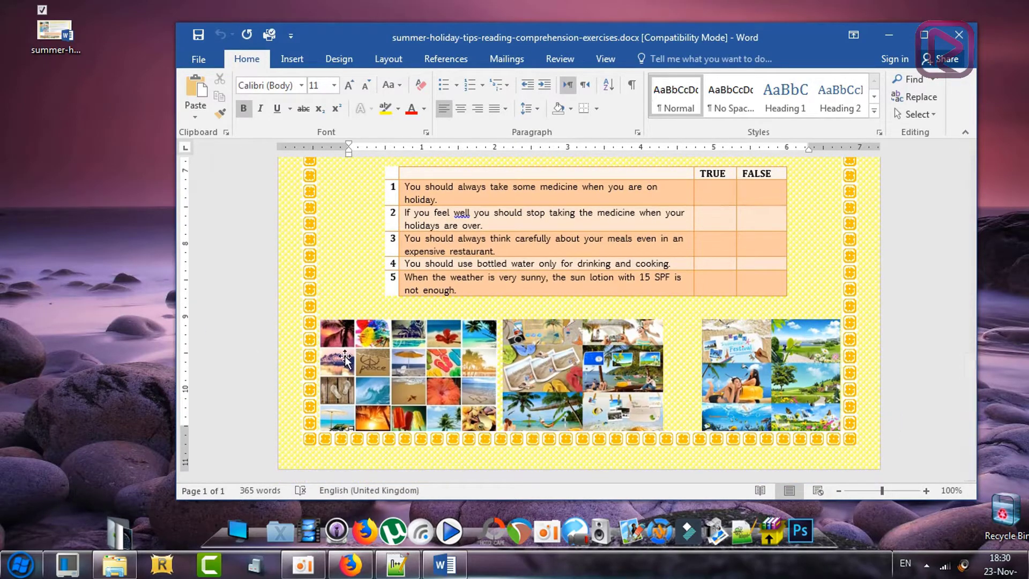
{"action": "scroll", "coordinate": [515, 375], "scroll_direction": "up", "scroll_amount": 10}
{"action": "scroll", "coordinate": [515, 377], "scroll_direction": "up", "scroll_amount": 1}
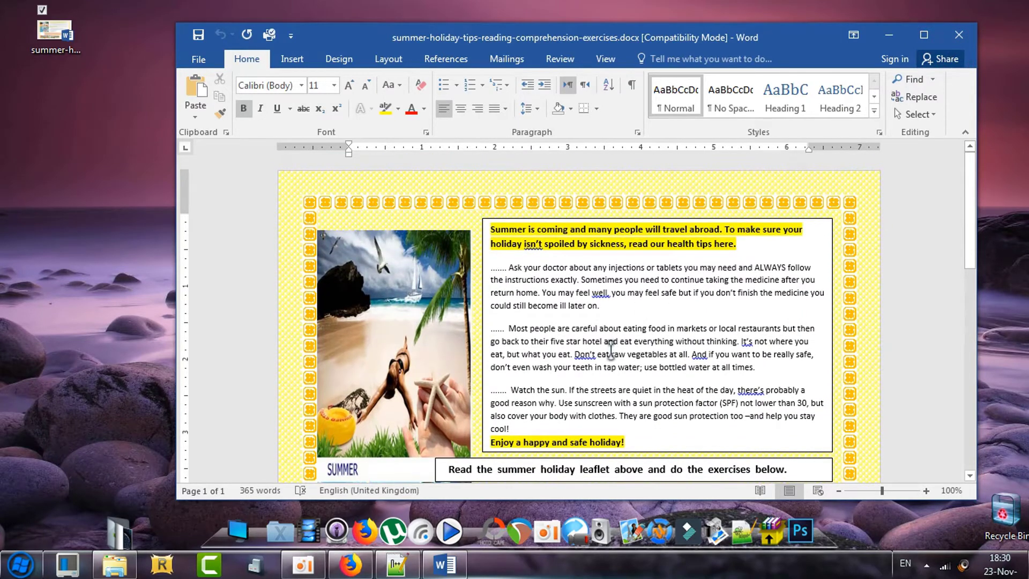
{"action": "left_click", "coordinate": [583, 293]}
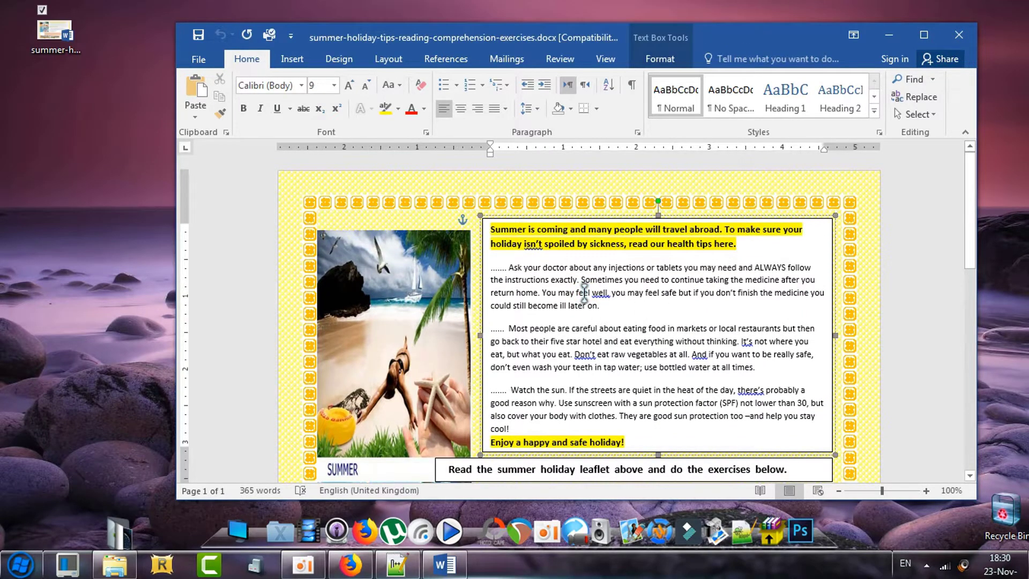
{"action": "left_click", "coordinate": [875, 248]}
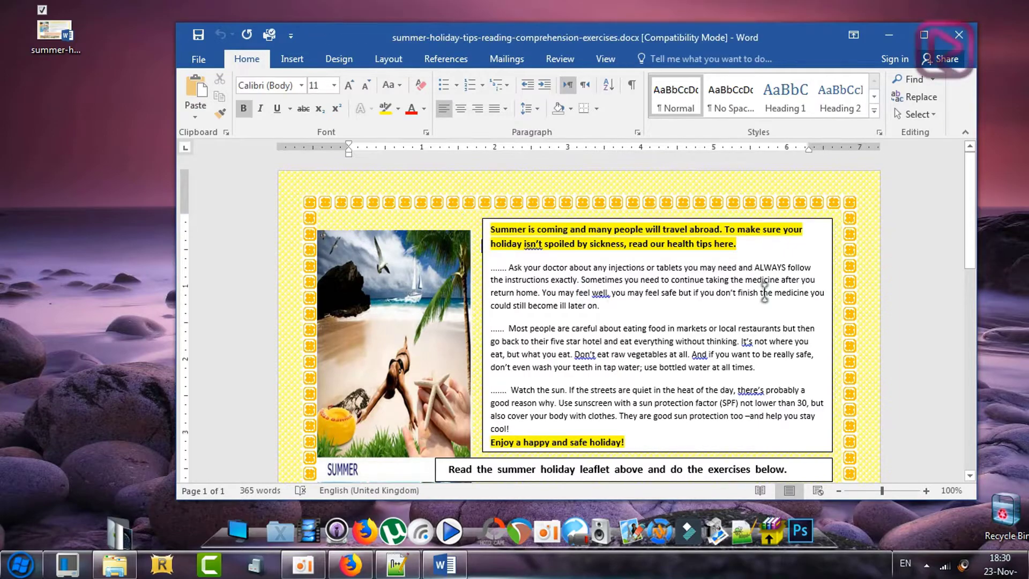
{"action": "scroll", "coordinate": [485, 343], "scroll_direction": "down", "scroll_amount": 10}
{"action": "scroll", "coordinate": [481, 374], "scroll_direction": "down", "scroll_amount": 4}
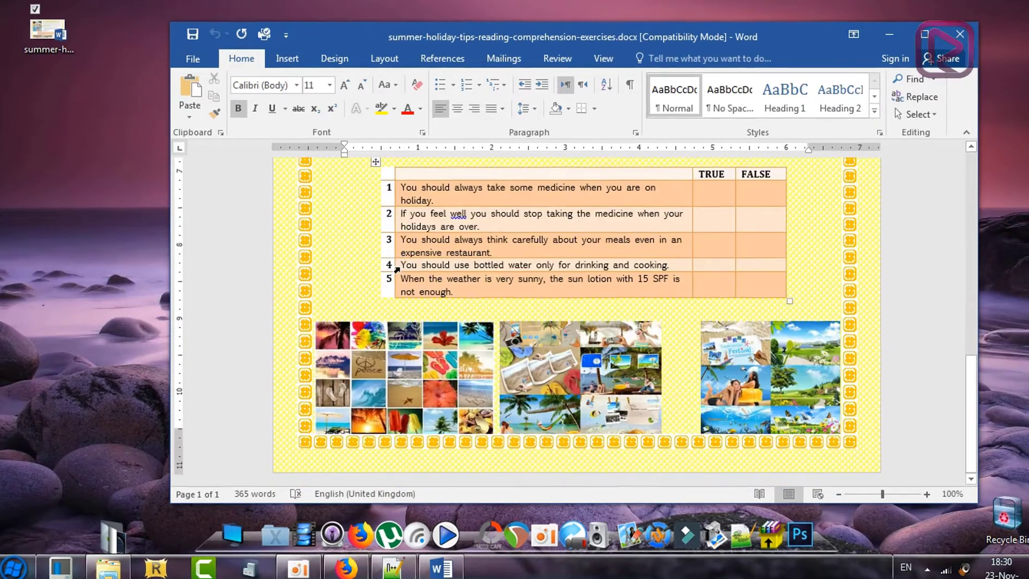
{"action": "scroll", "coordinate": [536, 322], "scroll_direction": "up", "scroll_amount": 6}
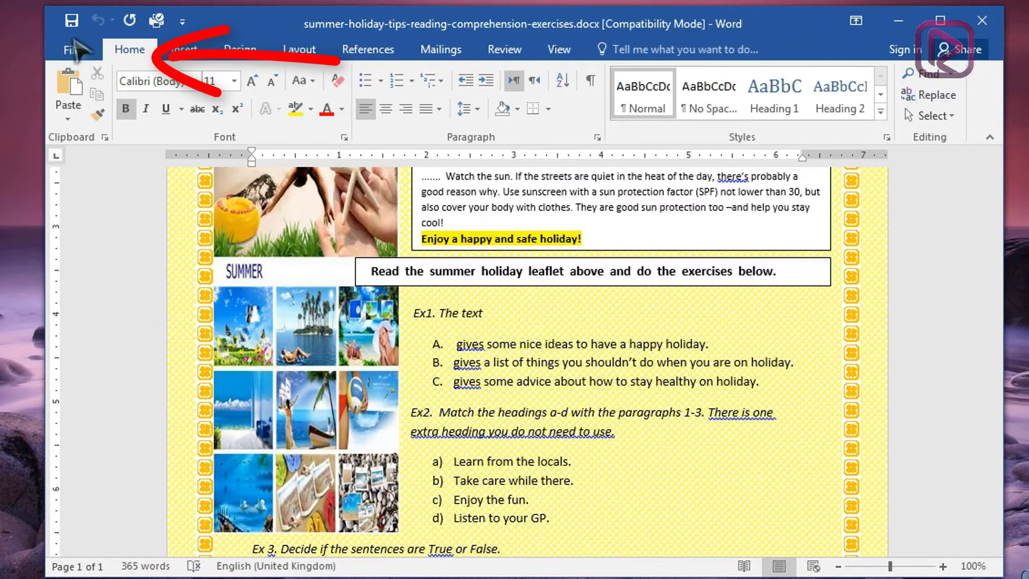
- Bring up the Save As dialog from the File menu with the Desktop as the destination folder
{"action": "left_click", "coordinate": [63, 43]}
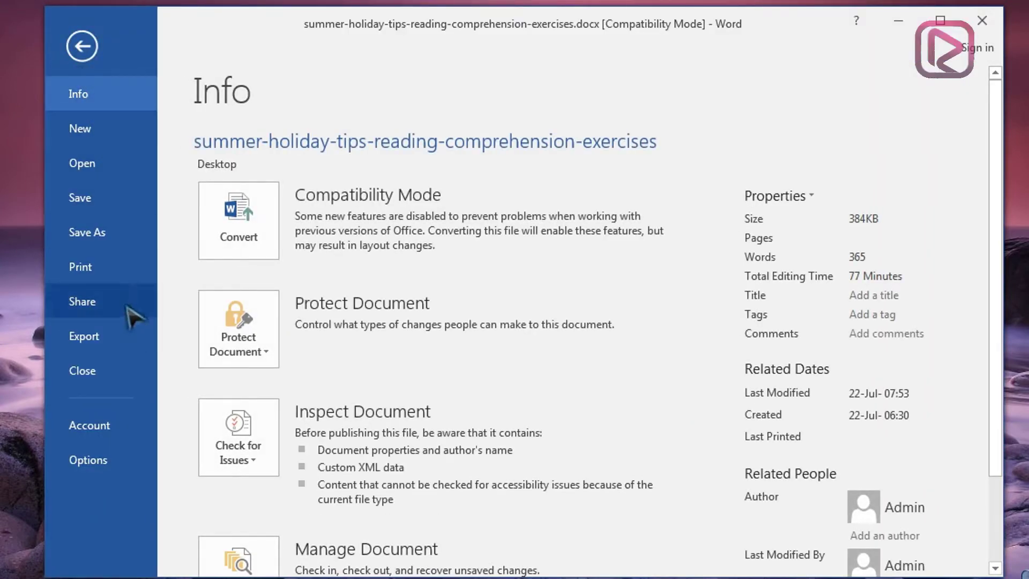
{"action": "left_click", "coordinate": [91, 234]}
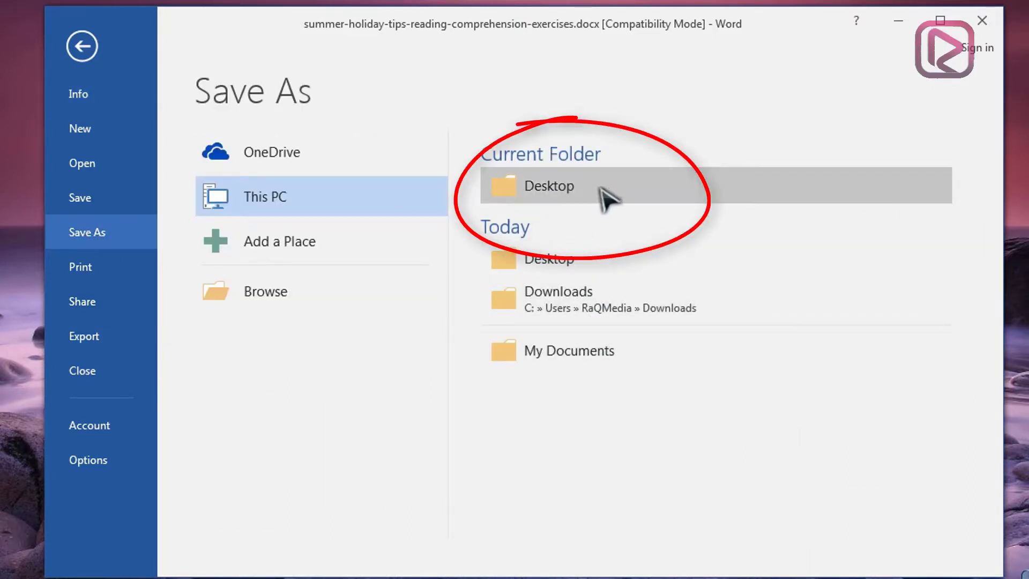
{"action": "left_click", "coordinate": [567, 187]}
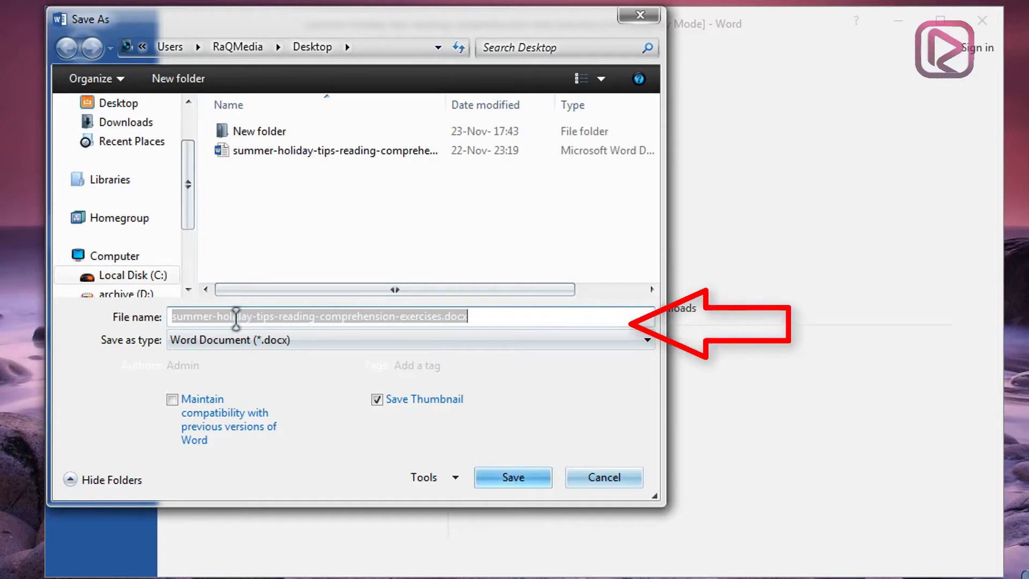
- Save the document to the Desktop as summer-holiday-tips-reading-comprehension-exercises.pdf, type PDF (*.pdf)
{"action": "left_click", "coordinate": [442, 234]}
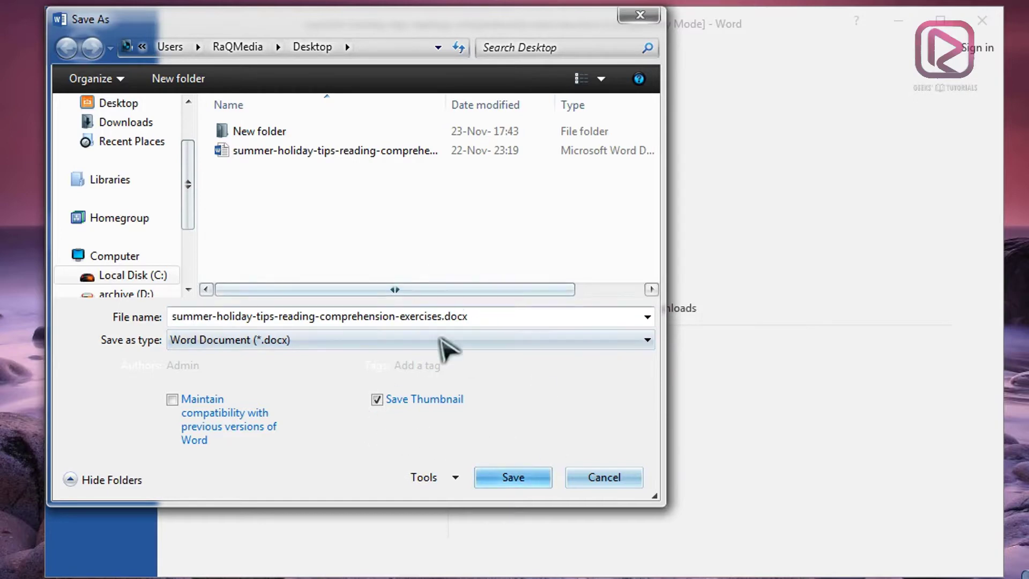
{"action": "left_click", "coordinate": [445, 341]}
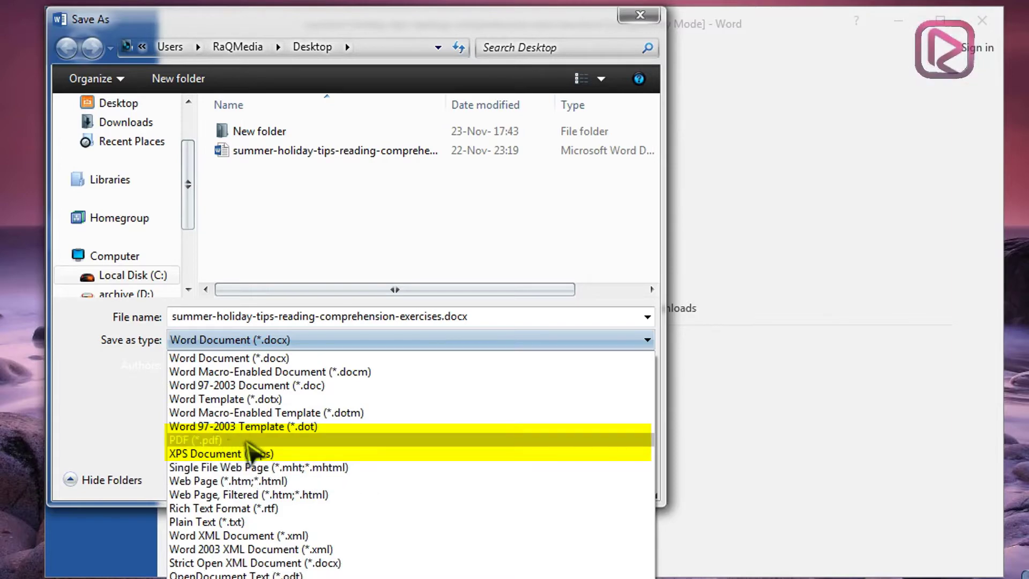
{"action": "left_click", "coordinate": [223, 442]}
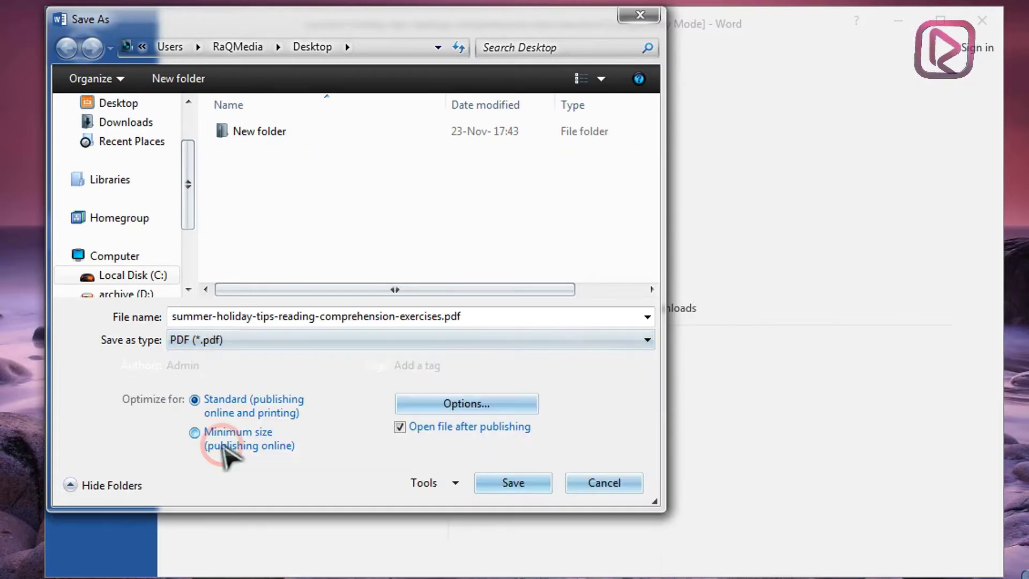
{"action": "left_click", "coordinate": [417, 223]}
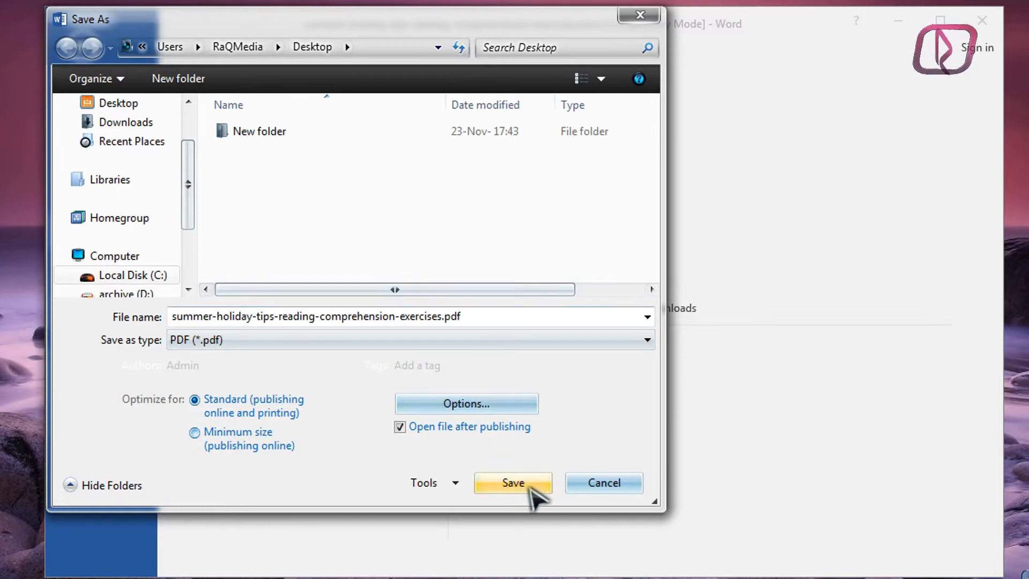
{"action": "left_click", "coordinate": [532, 489]}
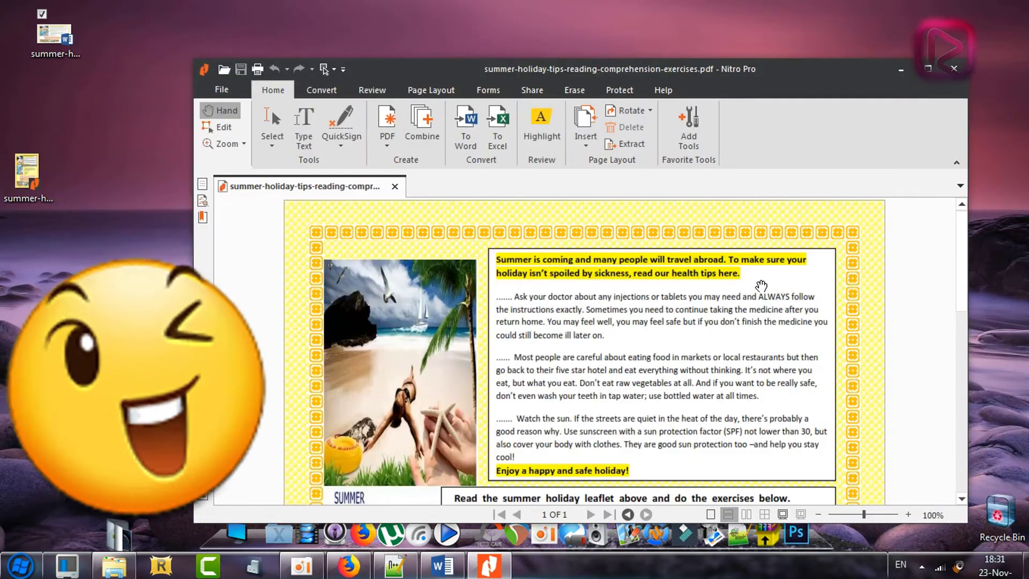
- Scroll through the published PDF in Nitro Pro down to the exercises and back to the top
{"action": "scroll", "coordinate": [468, 396], "scroll_direction": "down", "scroll_amount": 10}
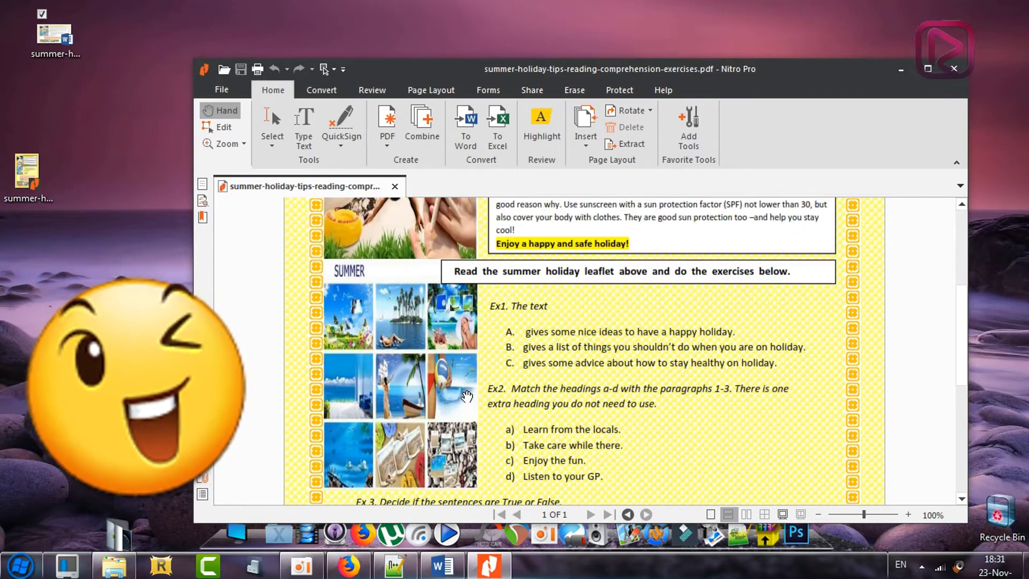
{"action": "scroll", "coordinate": [467, 396], "scroll_direction": "down", "scroll_amount": 3}
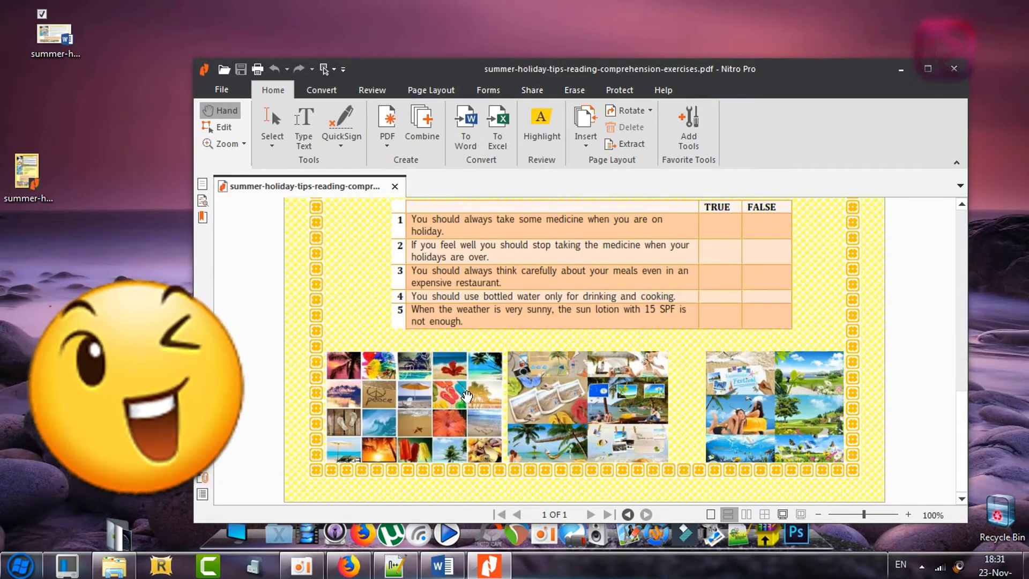
{"action": "scroll", "coordinate": [467, 396], "scroll_direction": "up", "scroll_amount": 5}
{"action": "scroll", "coordinate": [468, 396], "scroll_direction": "up", "scroll_amount": 6}
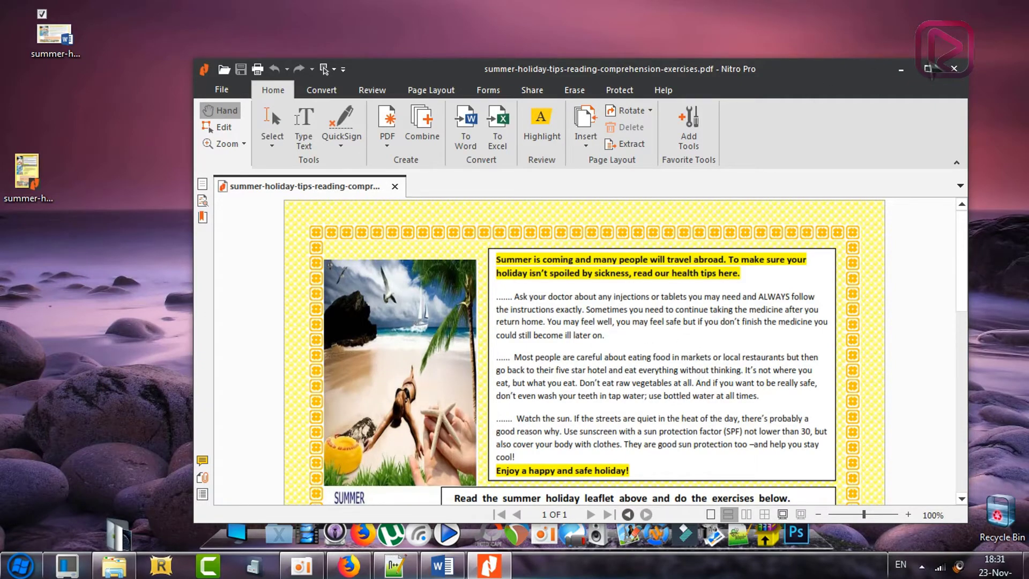
- Close the PDF in Nitro Pro, reopen it from its desktop icon, and scroll through the page
{"action": "left_click", "coordinate": [395, 186]}
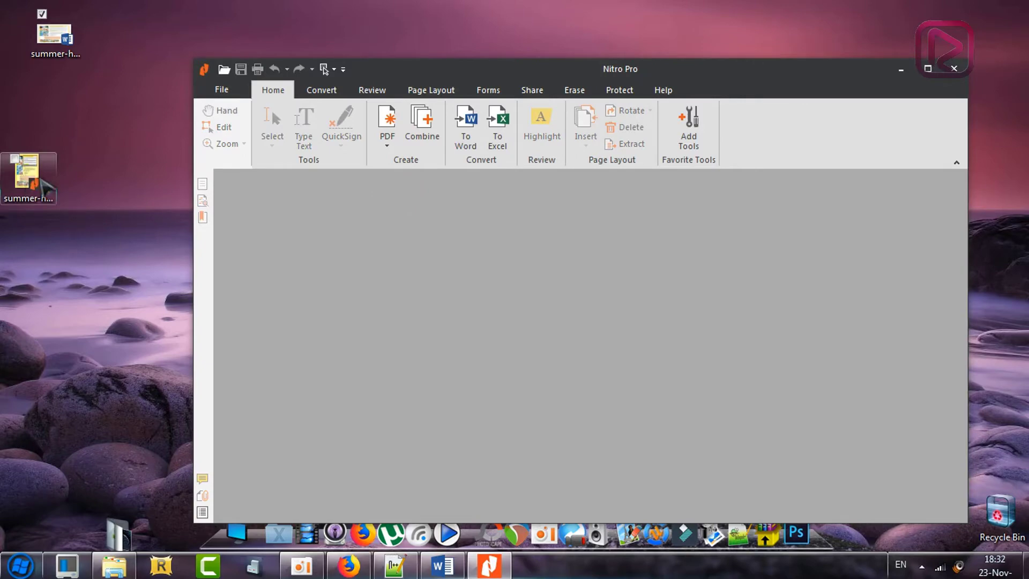
{"action": "double_click", "coordinate": [44, 185]}
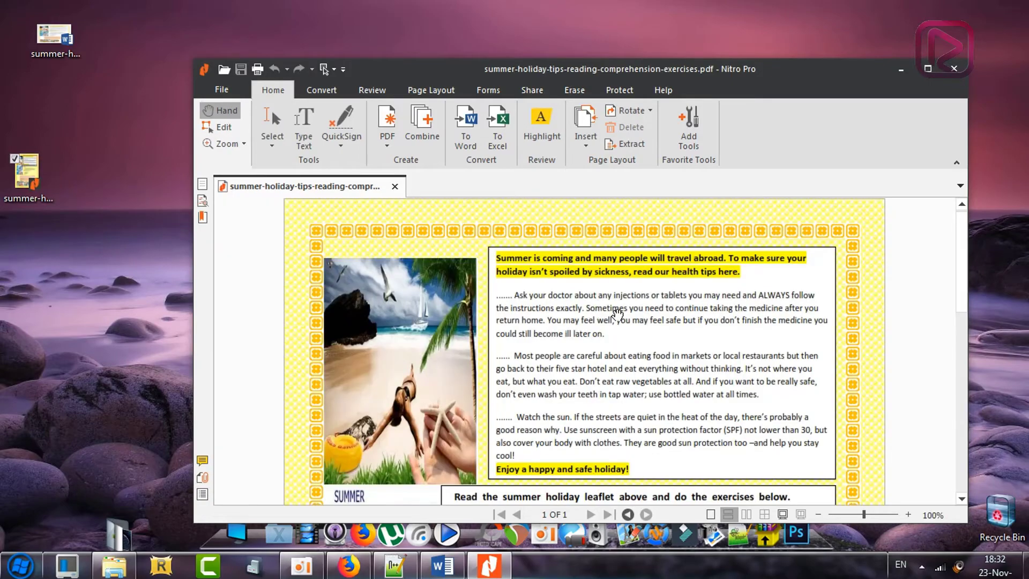
{"action": "scroll", "coordinate": [618, 314], "scroll_direction": "down", "scroll_amount": 10}
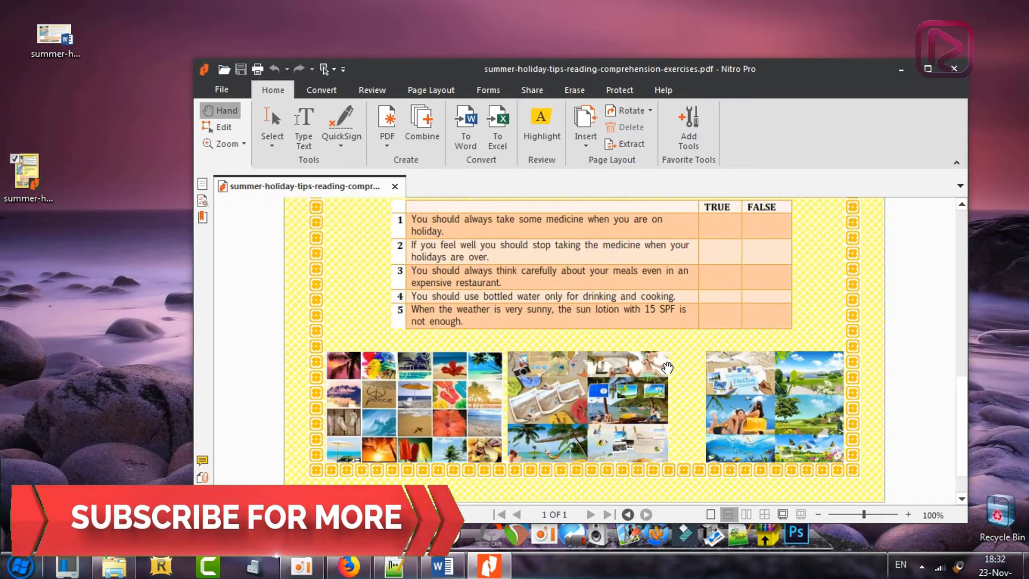
{"action": "scroll", "coordinate": [667, 367], "scroll_direction": "up", "scroll_amount": 10}
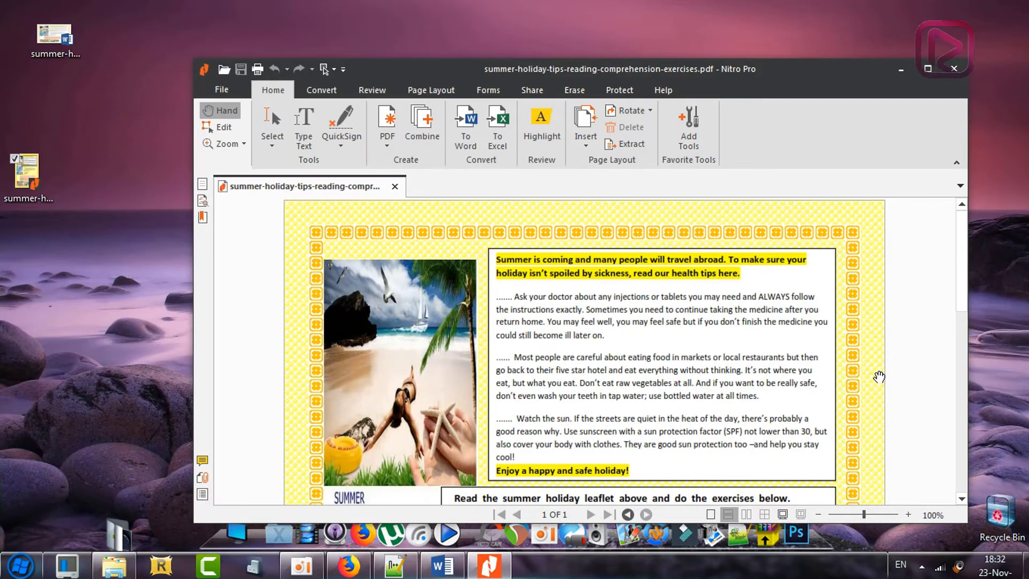
{"action": "scroll", "coordinate": [763, 386], "scroll_direction": "down", "scroll_amount": 10}
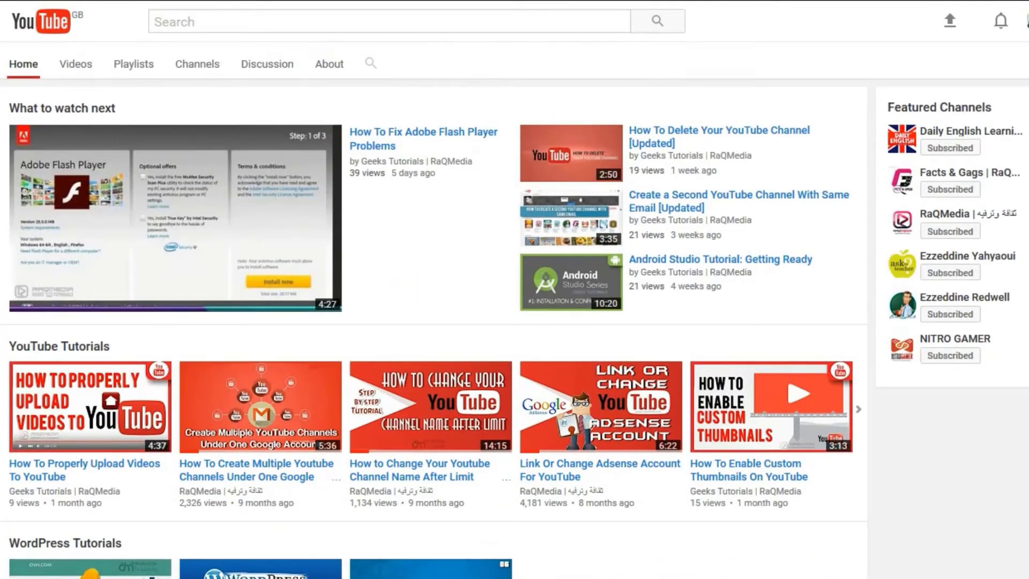
- Subscribe to the Geeks Tutorials | RaQMedia channel and open its notification bell settings
{"action": "scroll", "coordinate": [514, 311], "scroll_direction": "up", "scroll_amount": 4}
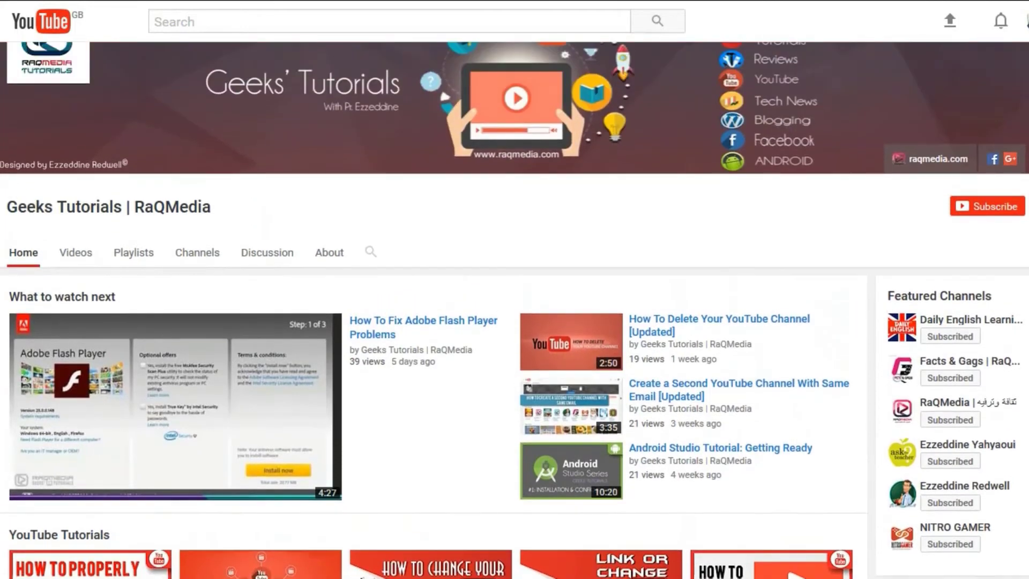
{"action": "scroll", "coordinate": [515, 311], "scroll_direction": "up", "scroll_amount": 1}
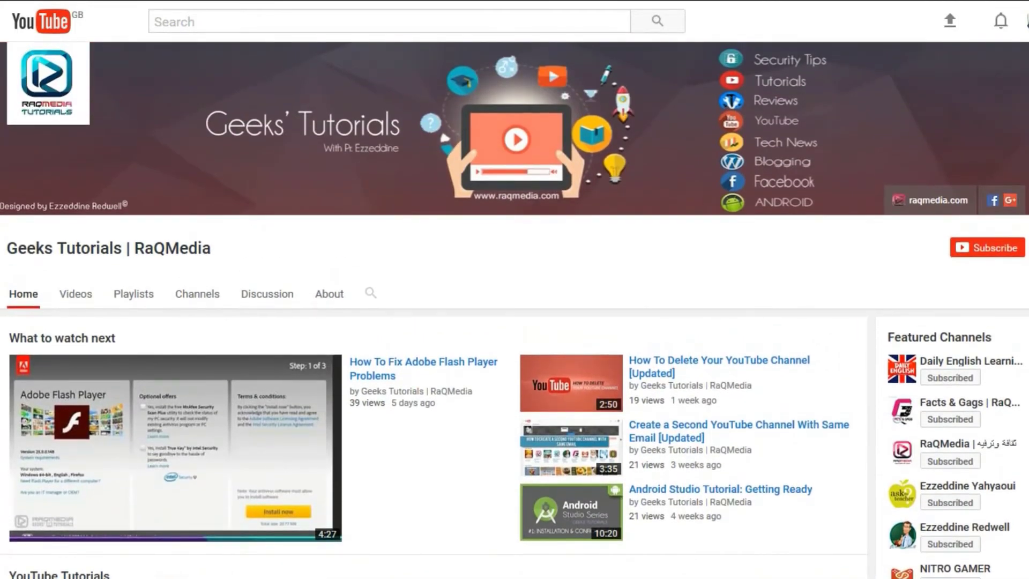
{"action": "left_click", "coordinate": [980, 253]}
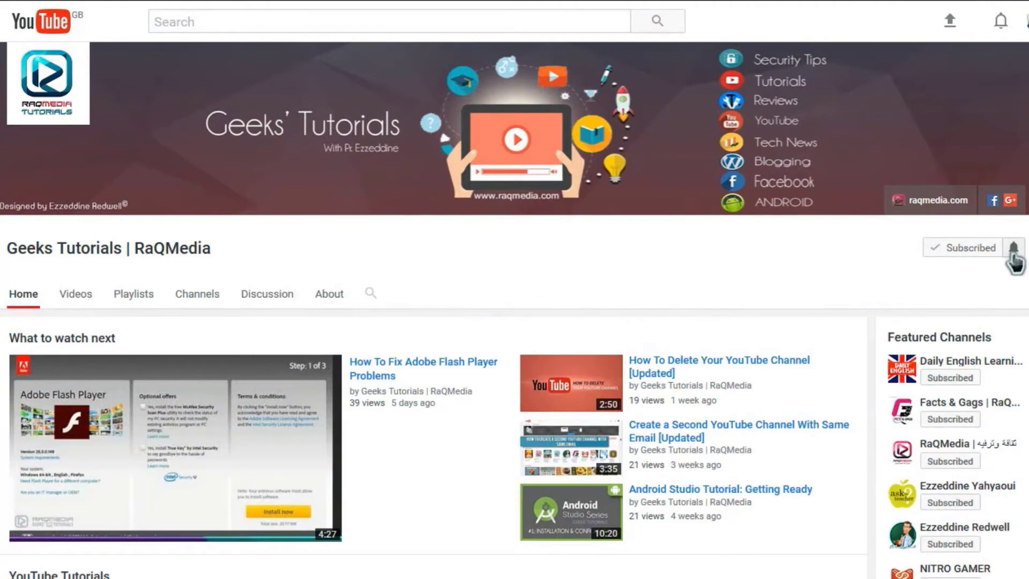
{"action": "left_click", "coordinate": [1013, 250]}
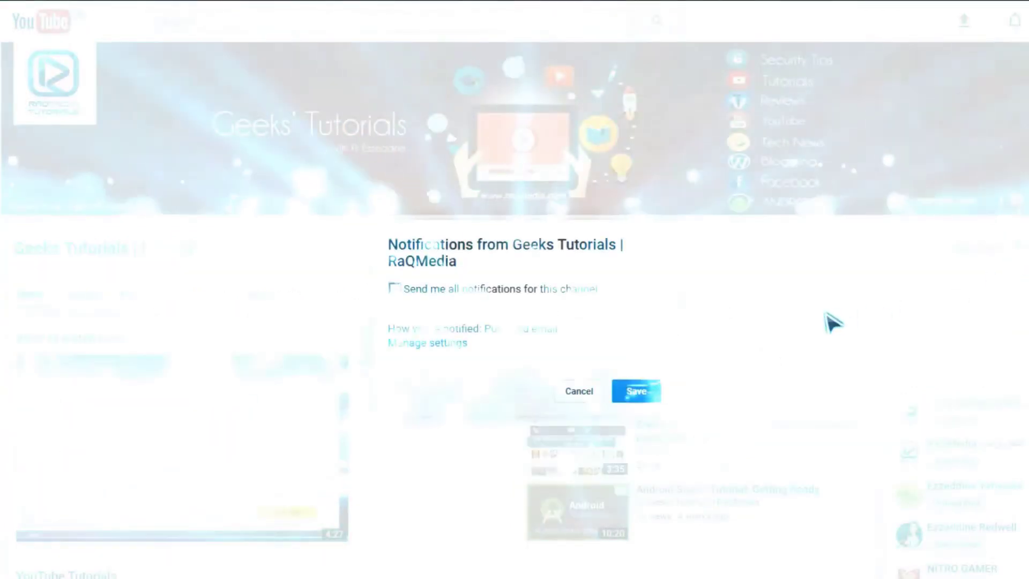